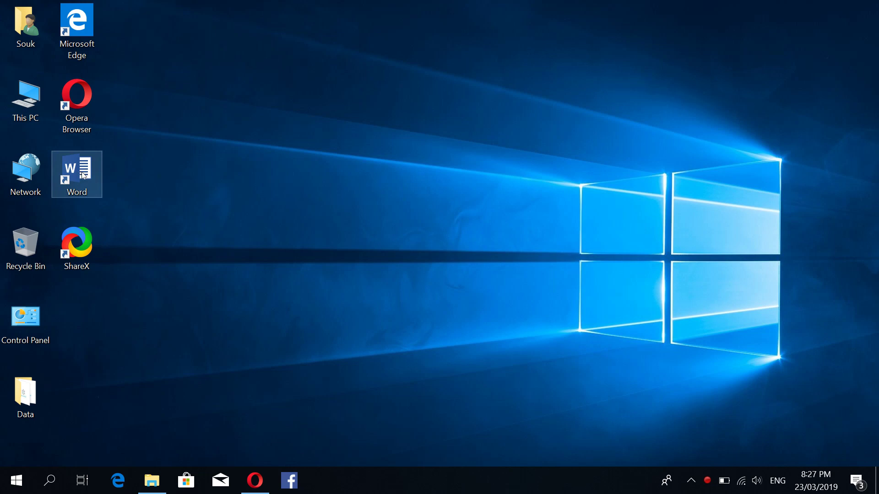
Step: Open Word and create a new blank document
double_click(84, 176)
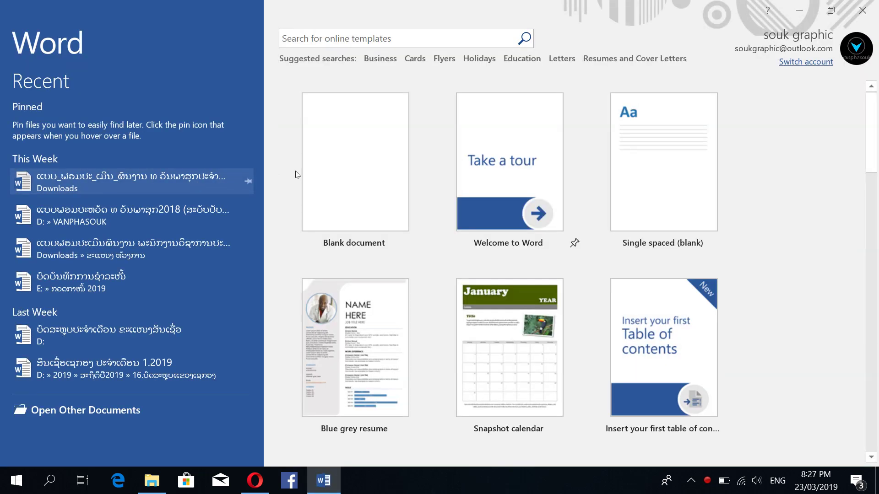
click(356, 174)
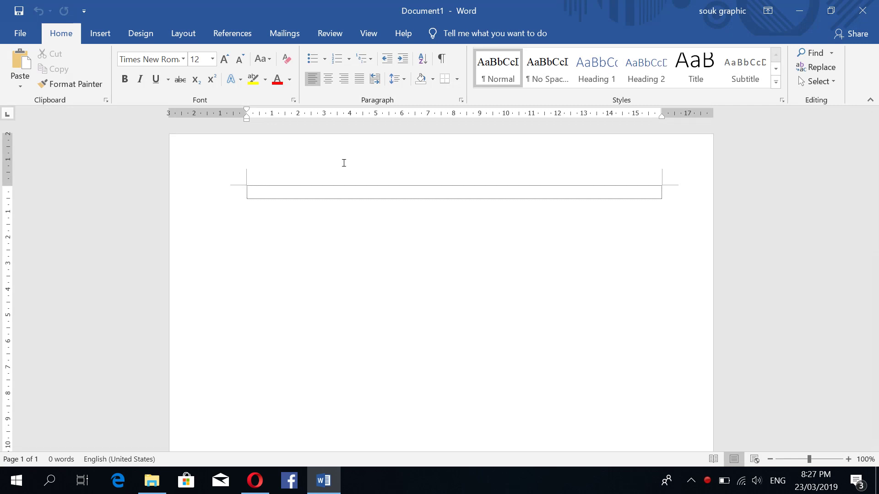
Step: Set the page's top and bottom margins to 2 cm and choose portrait orientation in the page setup
click(179, 36)
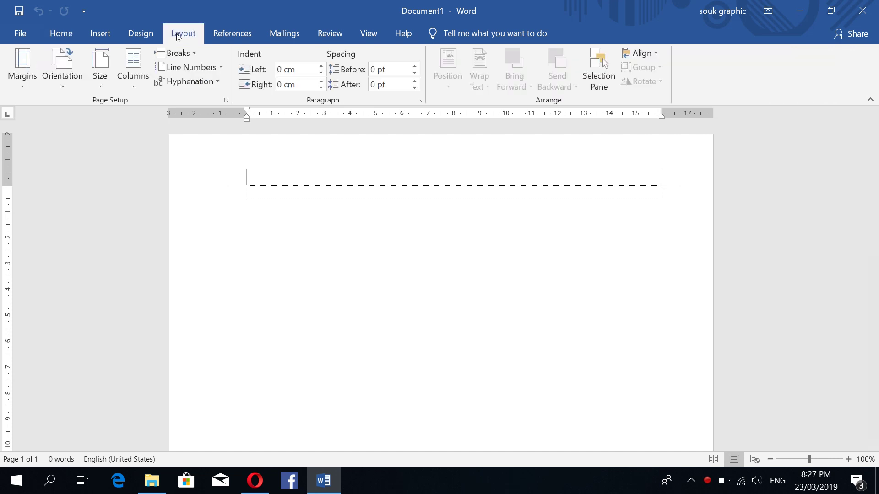
click(226, 101)
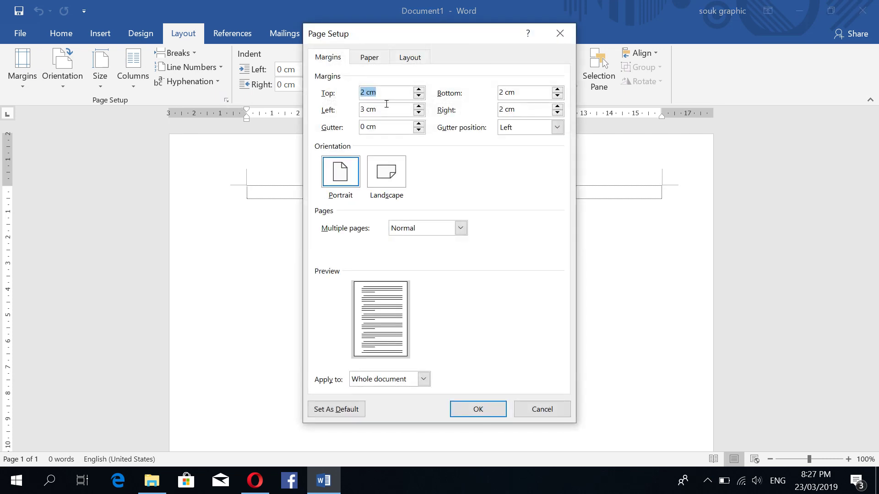
click(419, 91)
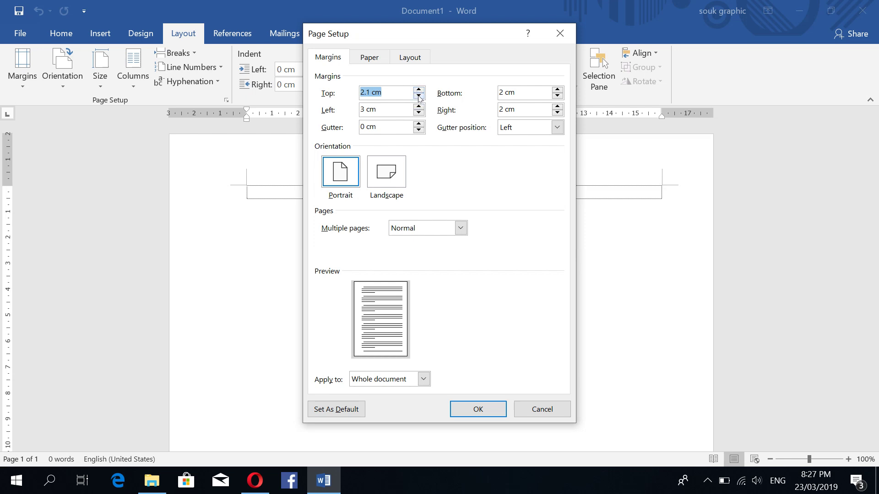
click(419, 96)
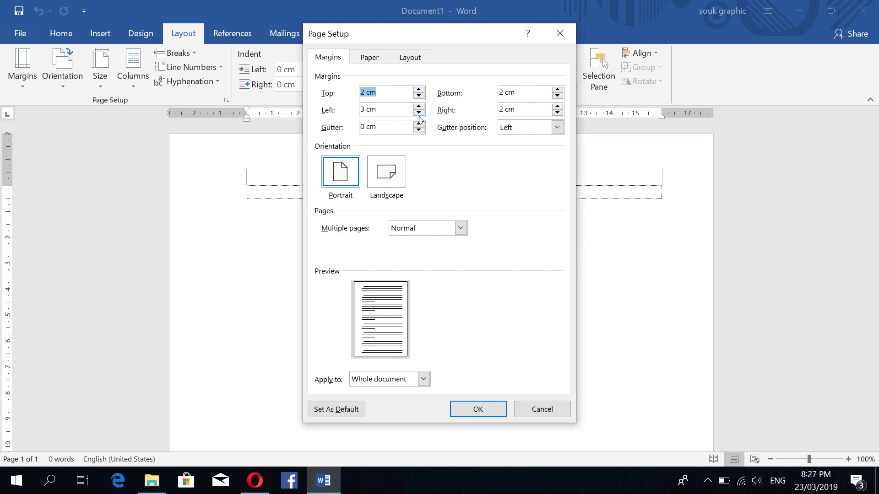
click(558, 90)
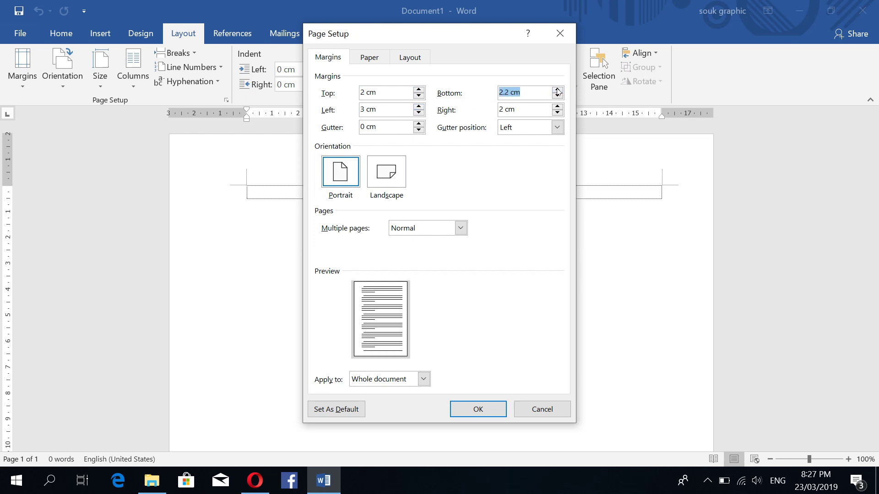
click(557, 95)
click(341, 176)
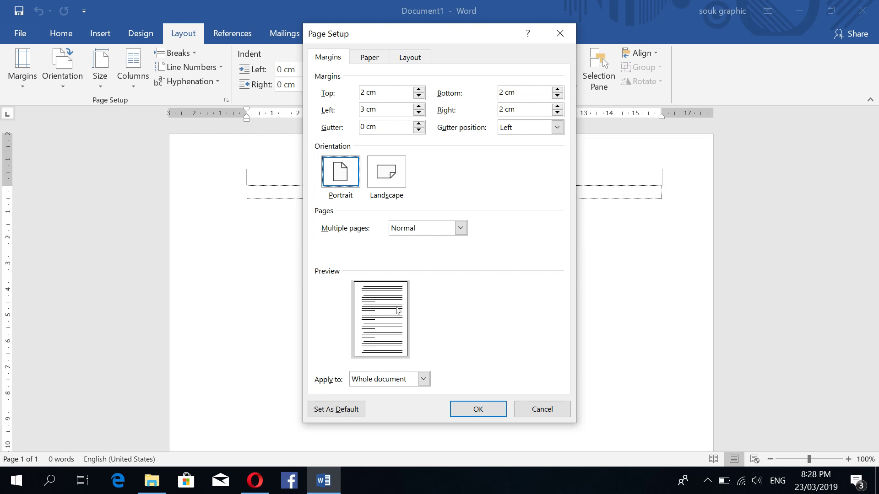
Step: Apply the page setup to the whole document and make it the default for new documents based on the Normal template
click(424, 379)
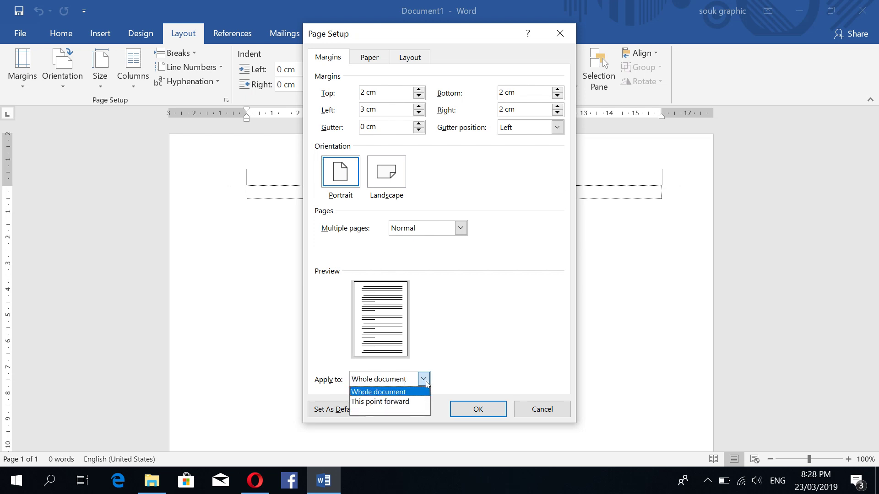
click(397, 392)
click(424, 380)
click(423, 380)
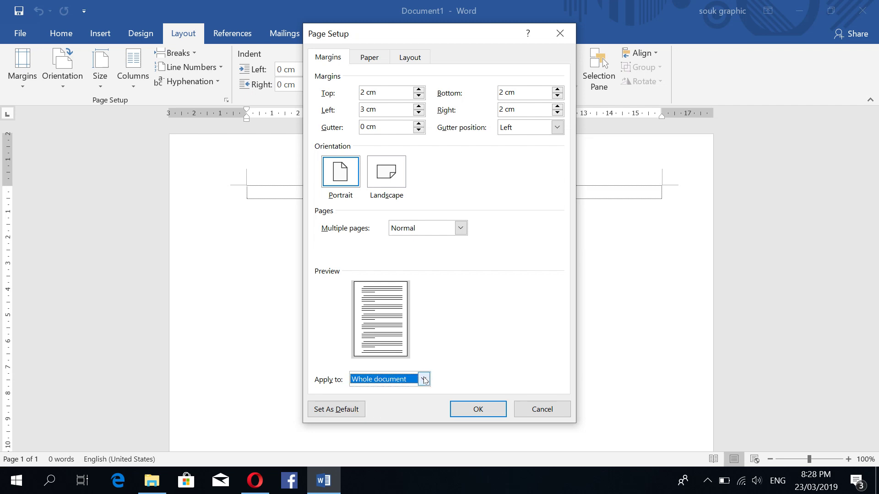
click(346, 411)
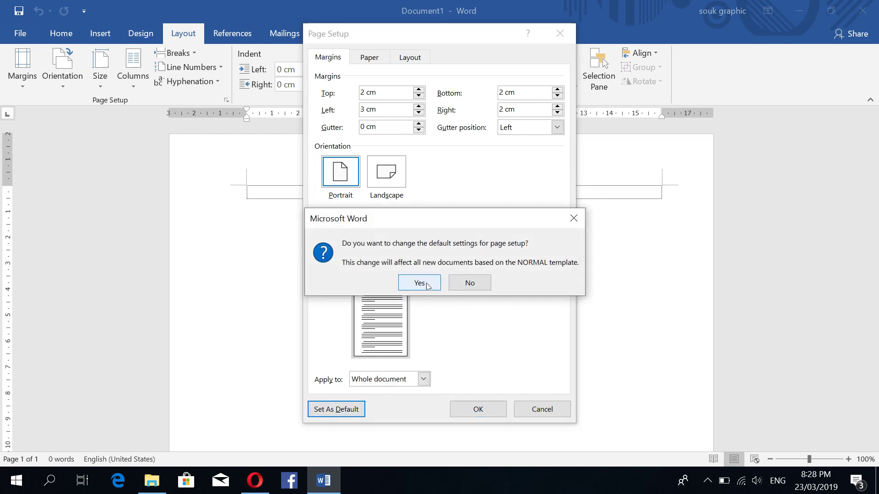
click(429, 284)
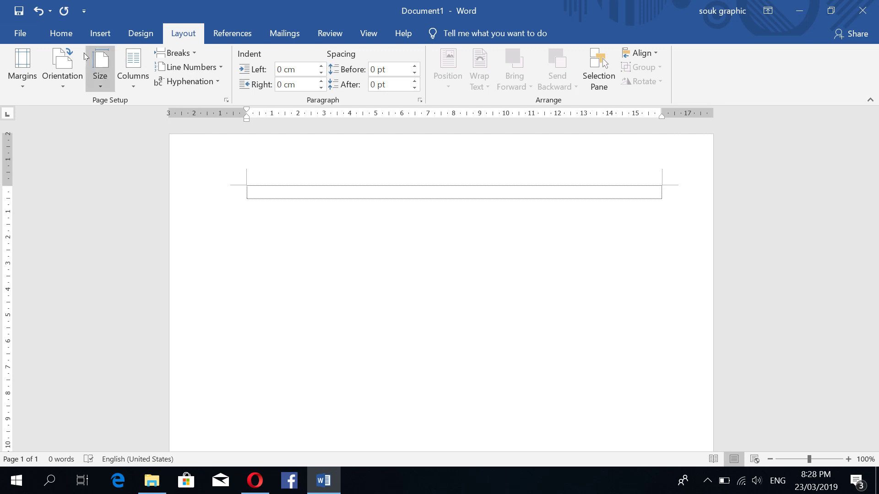
Step: Choose Times New Roman at size 12 as the Latin text font in the detailed font settings
click(65, 39)
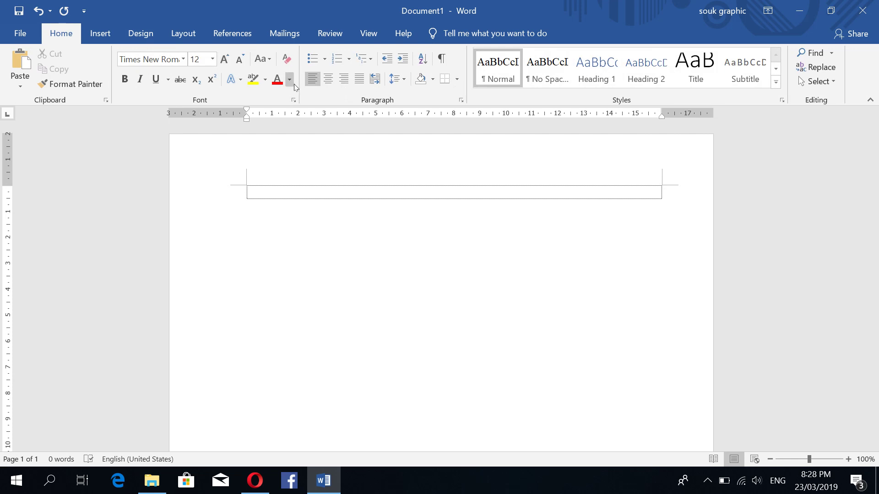
click(295, 101)
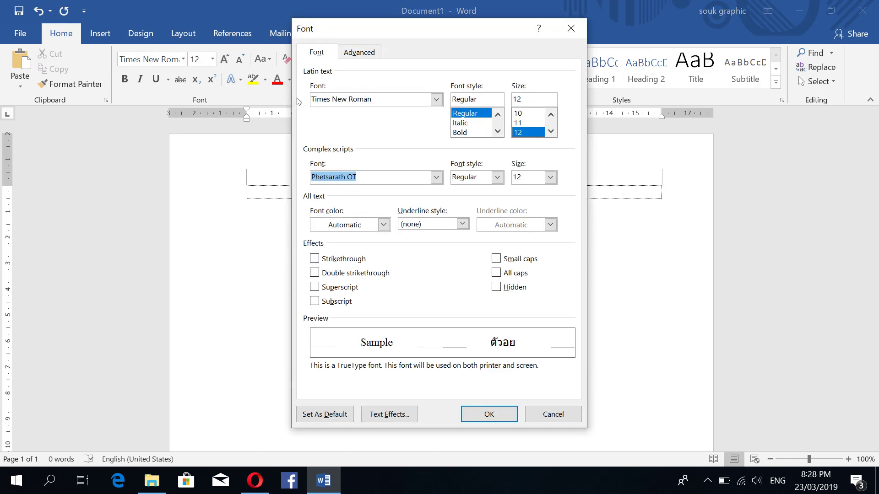
click(437, 100)
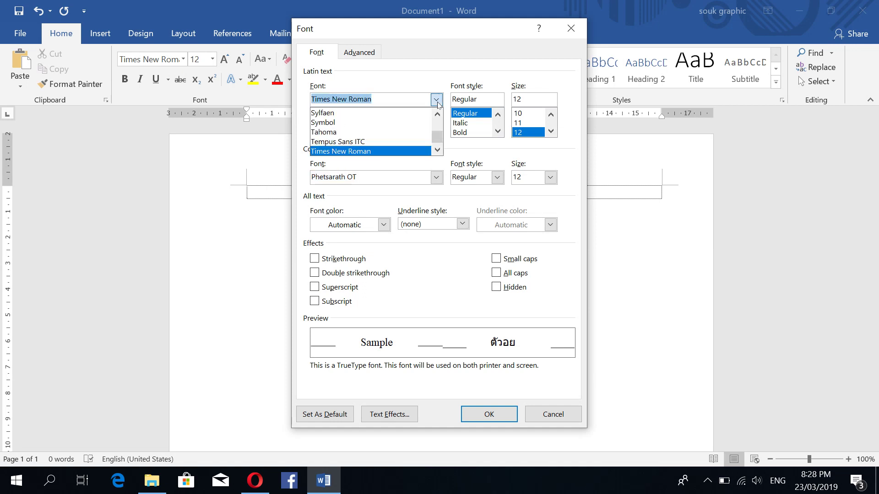
click(366, 151)
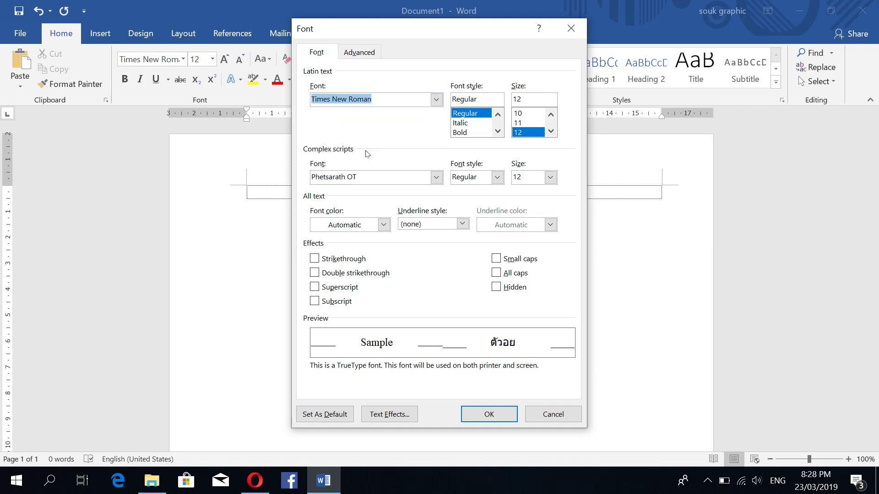
click(536, 132)
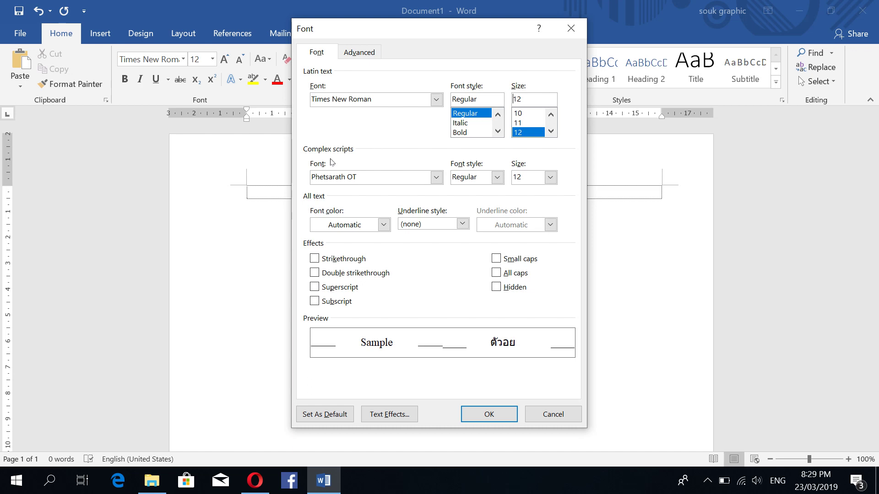
Step: Choose Phetsarath OT, Regular style, size 12 as the font for complex scripts
click(438, 178)
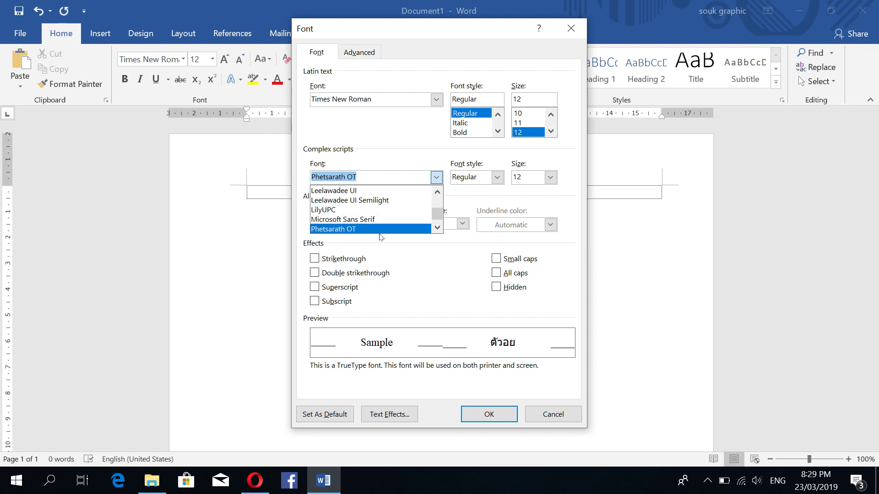
click(379, 231)
click(497, 178)
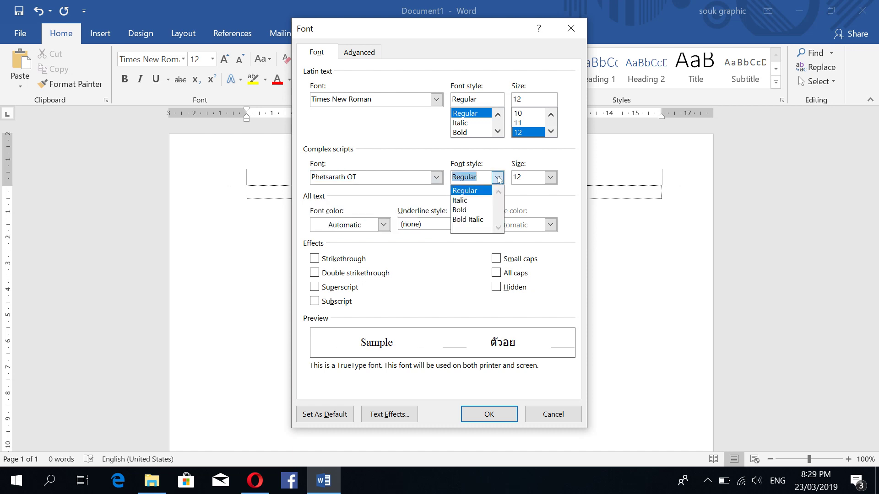
click(484, 190)
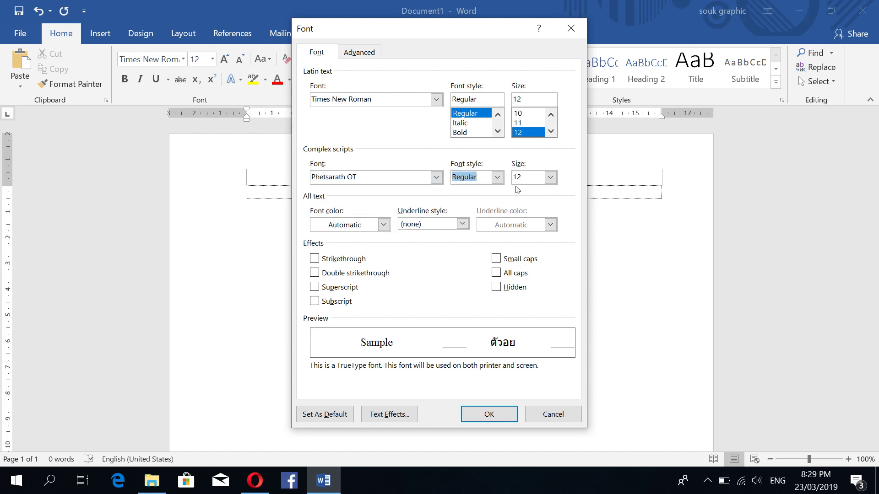
click(551, 178)
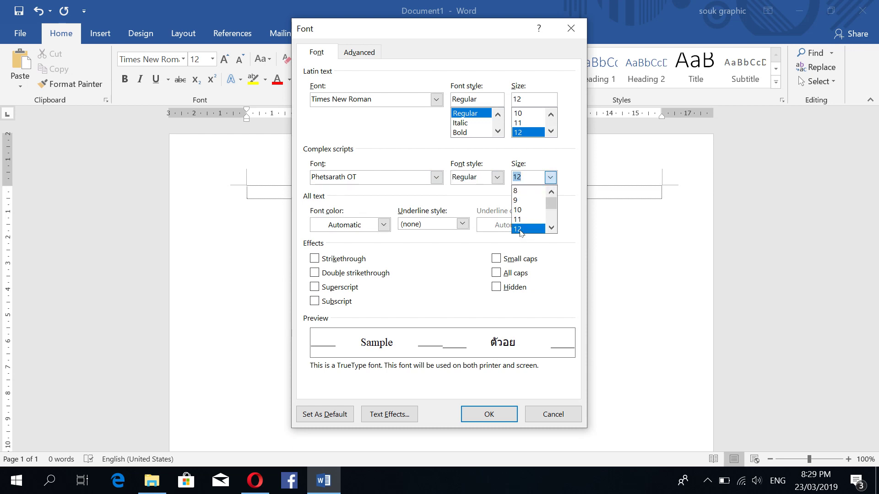
click(521, 229)
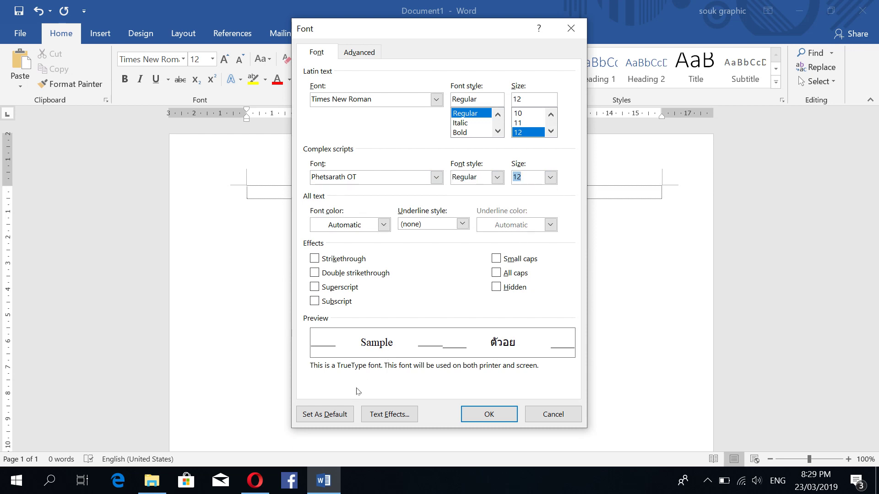
Step: Make the chosen fonts the default for all documents based on the Normal template
click(326, 418)
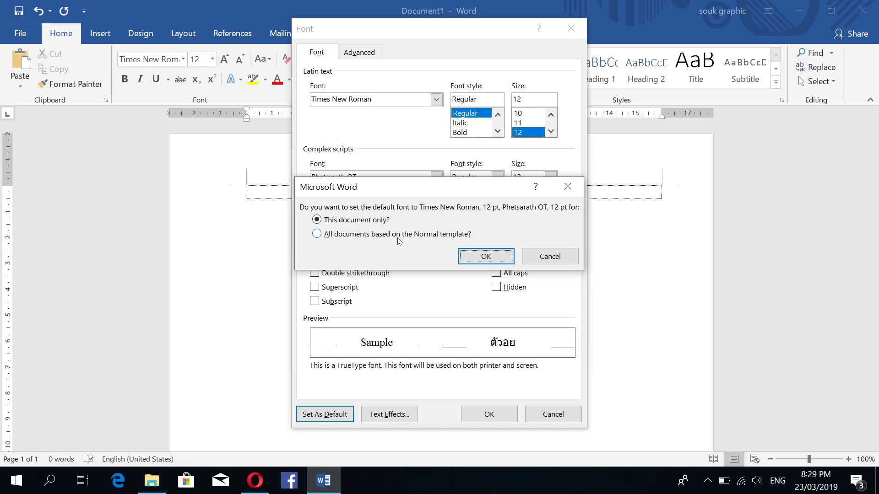
click(398, 236)
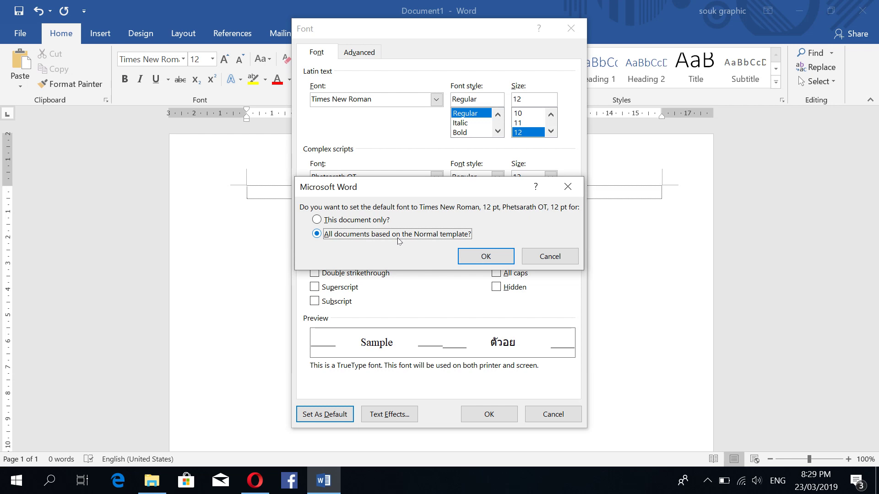
click(484, 257)
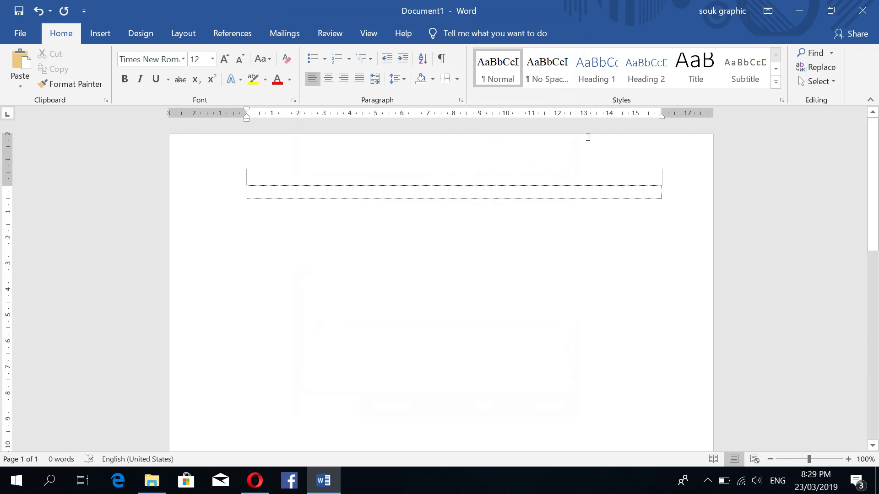
Step: Switch the input language to Lao, enter the test text "ສາ" in the document and delete it
key(super+space)
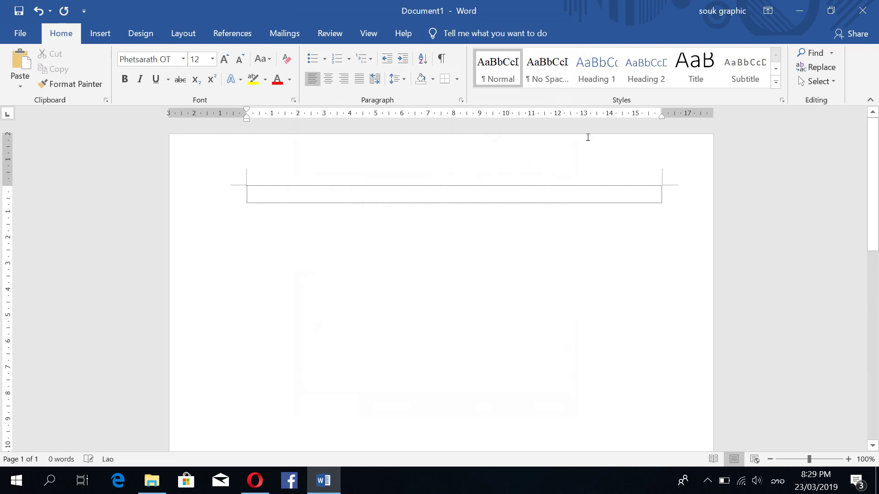
text(ສາ)
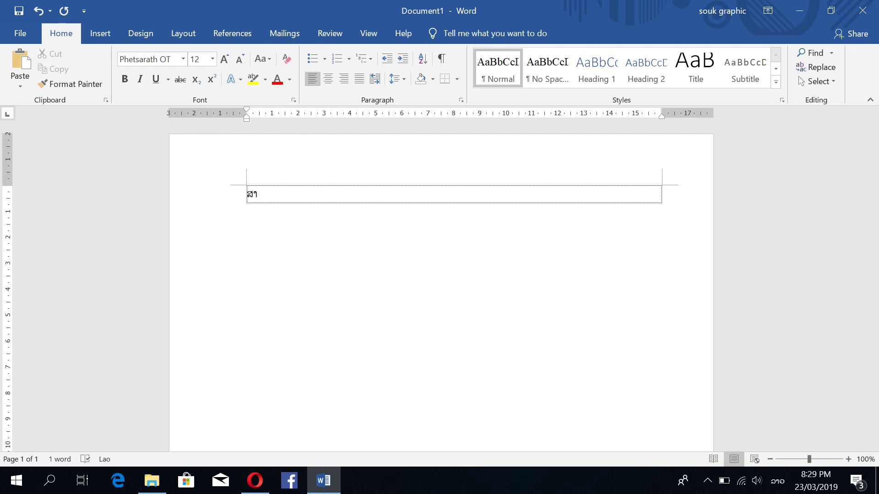
key(BackSpace)
key(BackSpace)
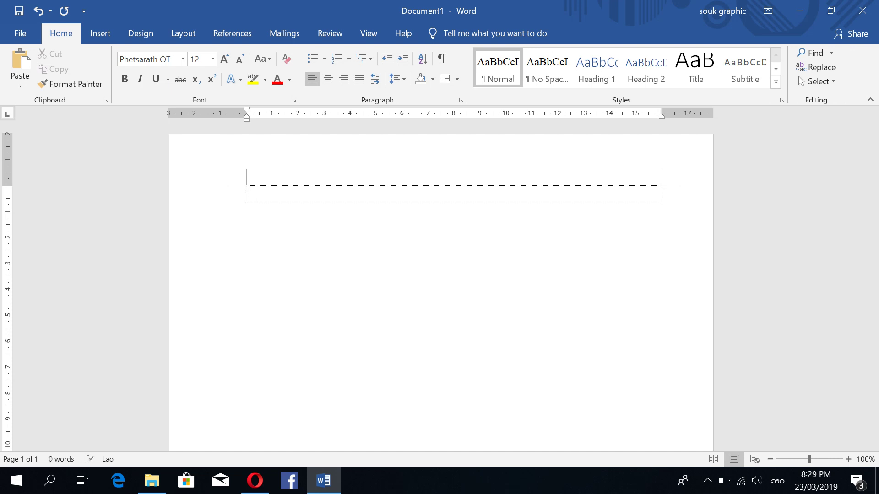